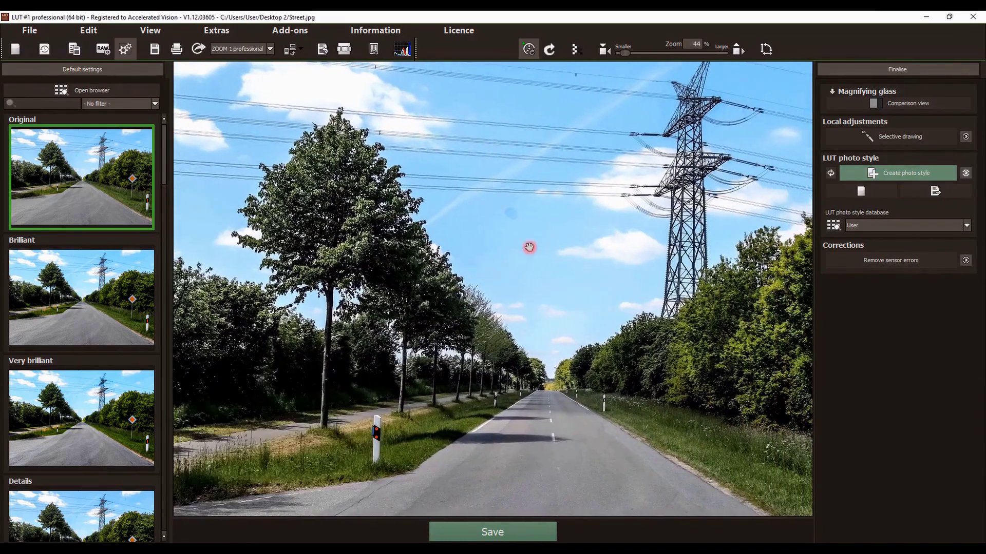
Examine the sky of the street photo up close for sensor spots, around the large tree and the pylon
left_click_drag(529, 247, 485, 255)
scroll(484, 255, "up", 4)
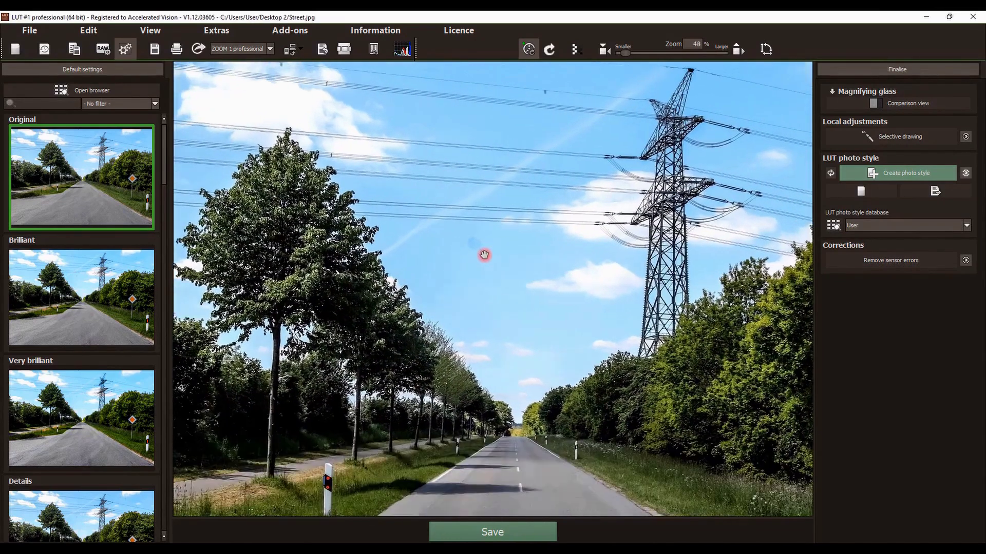
scroll(491, 249, "up", 1)
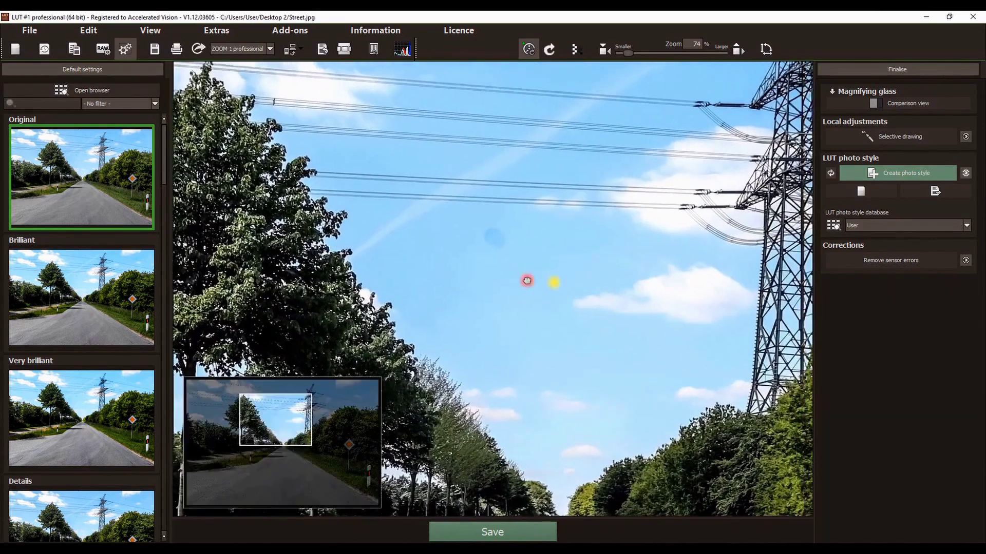
left_click_drag(374, 264, 594, 264)
left_click_drag(375, 263, 599, 276)
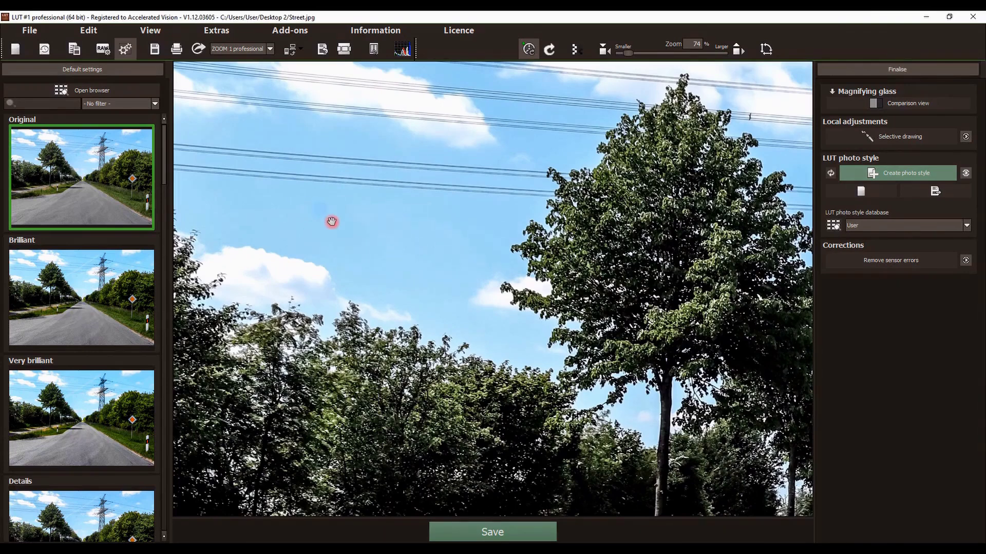
scroll(475, 264, "down", 4)
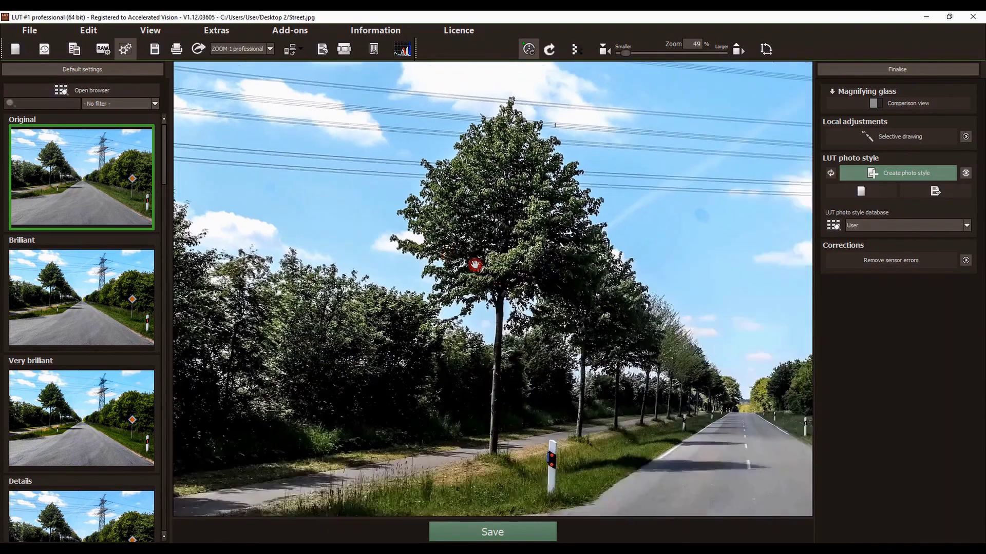
scroll(474, 267, "down", 4)
scroll(478, 216, "up", 2)
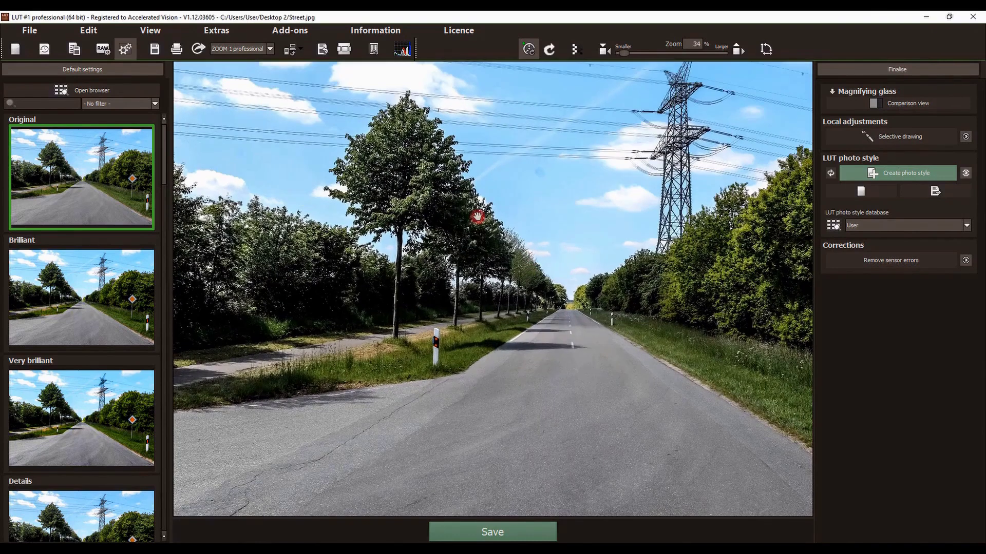
scroll(576, 239, "down", 2)
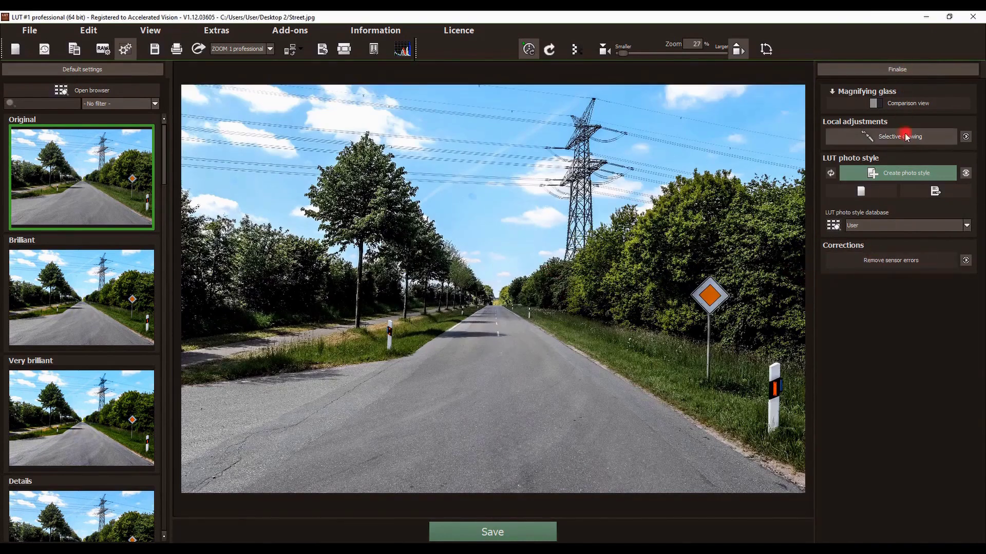
Open the sensor error correction for the photo and turn on the contrast overlay that highlights spots in the sky
left_click(891, 260)
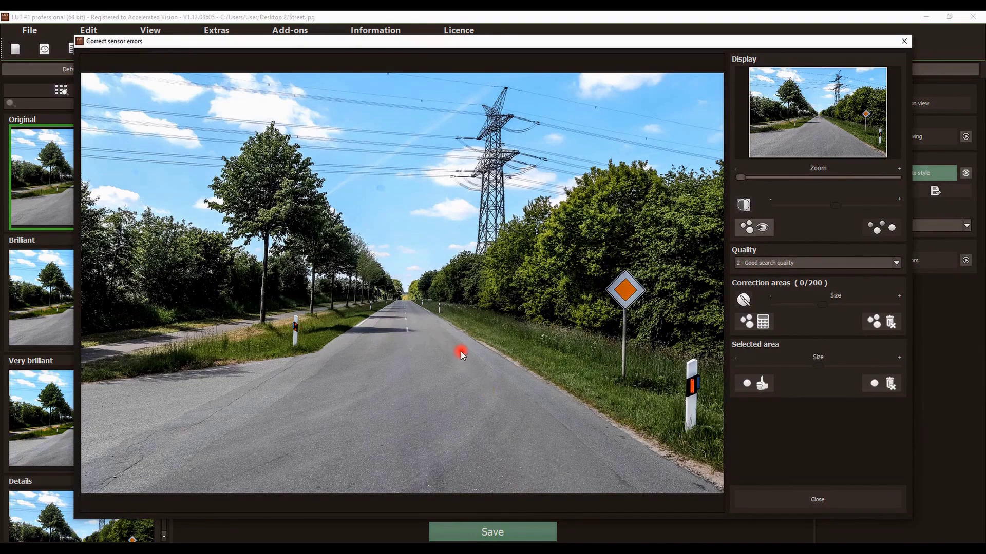
left_click(743, 205)
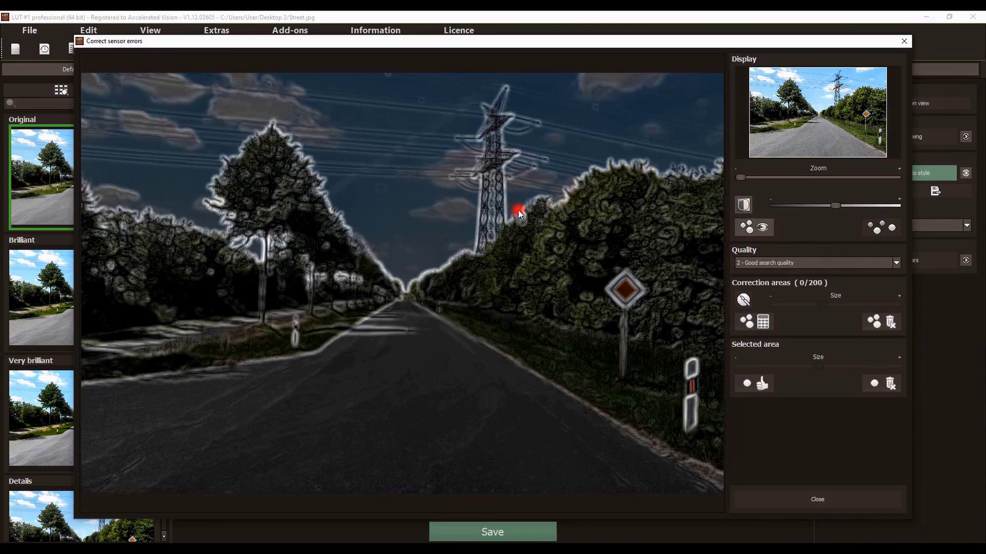
scroll(350, 205, "up", 3)
left_click_drag(350, 205, 605, 307)
scroll(605, 307, "up", 1)
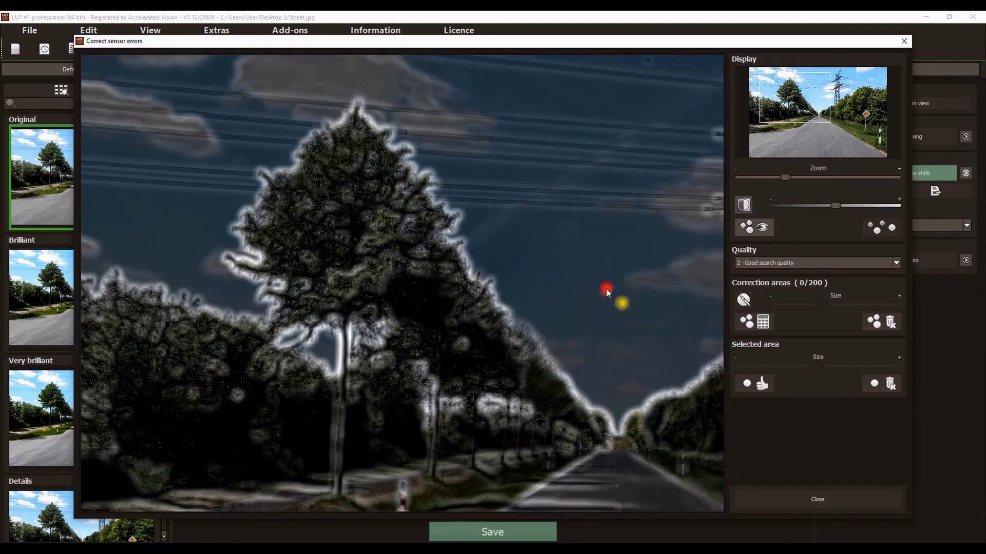
Raise the contrast overlay from minimum to maximum strength and examine the sky between the large tree and the pylon
left_click(744, 205)
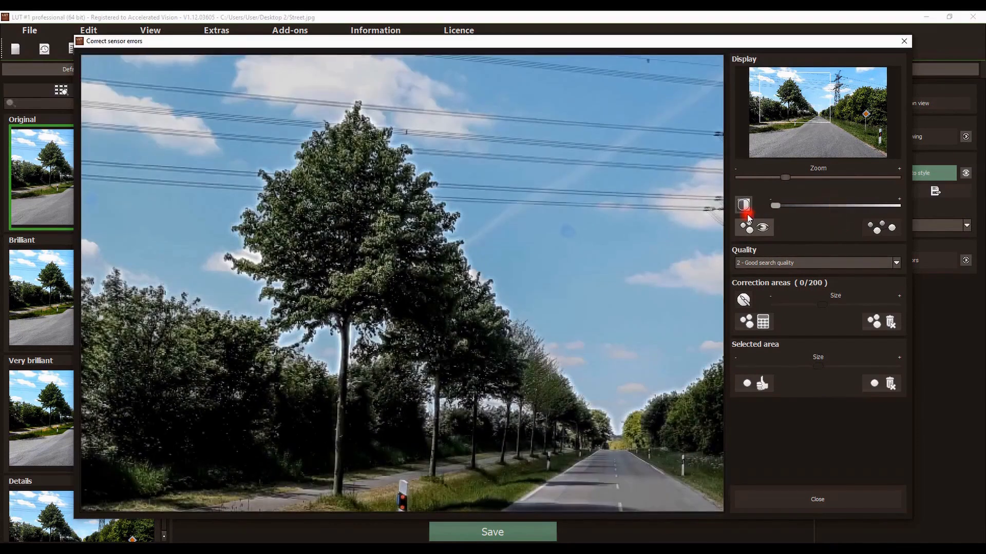
left_click_drag(787, 209, 919, 214)
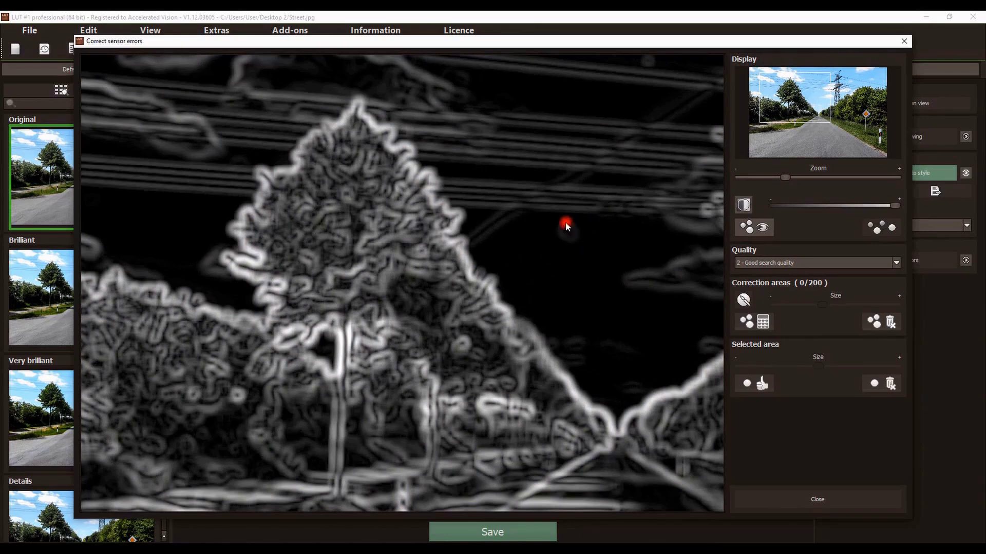
mouse_move(270, 253)
left_mouse_down()
mouse_move(138, 193)
mouse_move(165, 209)
mouse_move(582, 280)
mouse_move(471, 292)
mouse_move(470, 275)
mouse_move(454, 273)
mouse_move(486, 289)
mouse_move(460, 337)
left_mouse_up()
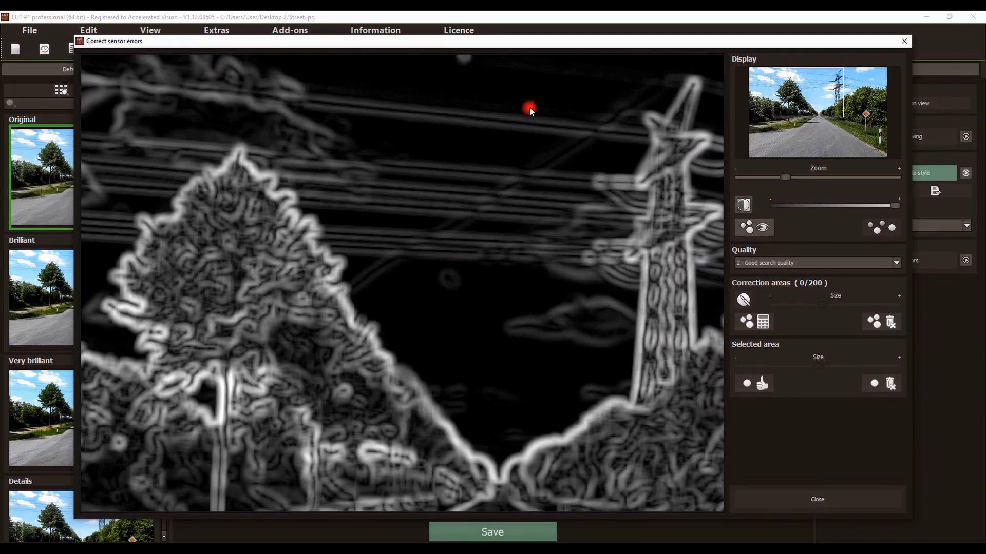
Compare the sky spots at minimum and maximum overlay strength, and return to the normal view of the photo
left_click_drag(895, 205, 775, 206)
left_click(739, 206)
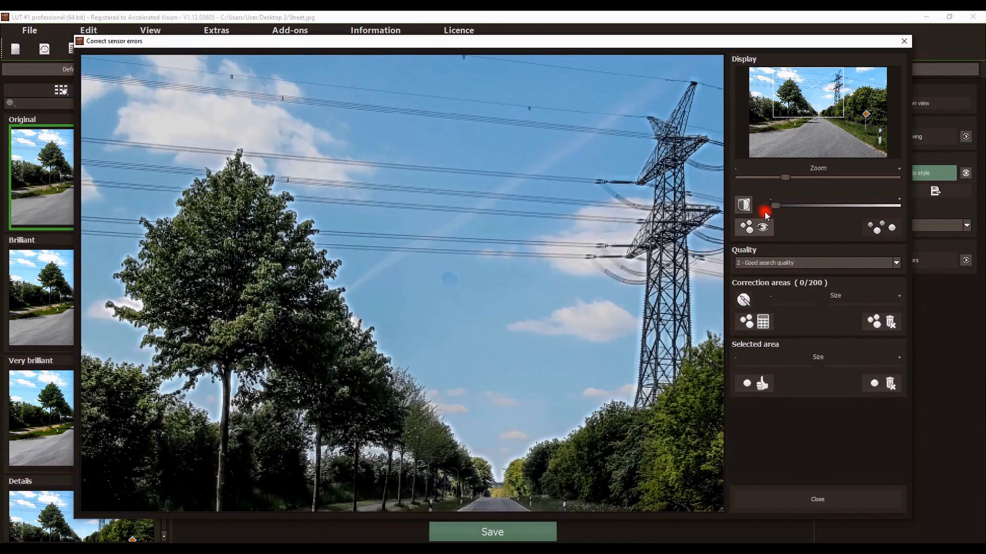
left_click_drag(774, 207, 906, 208)
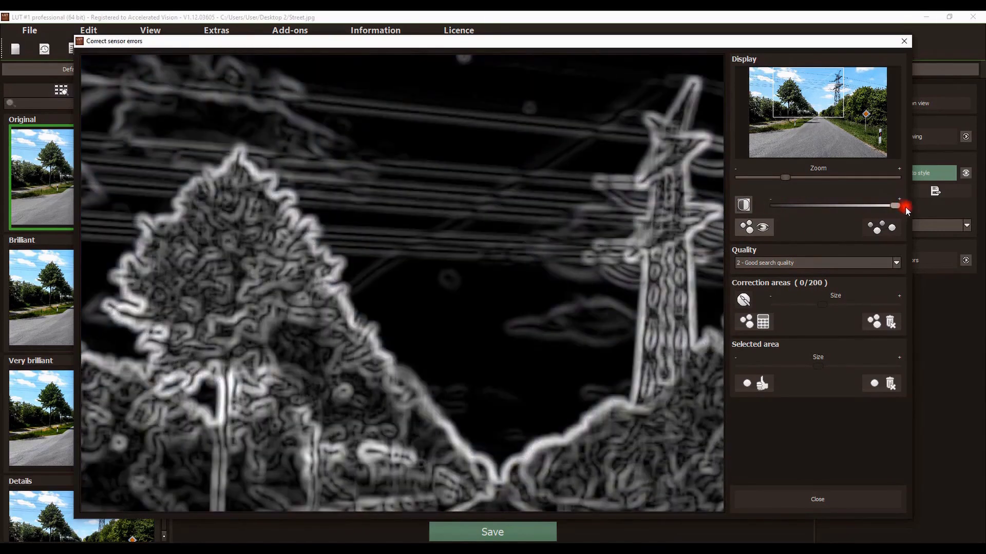
left_click(743, 205)
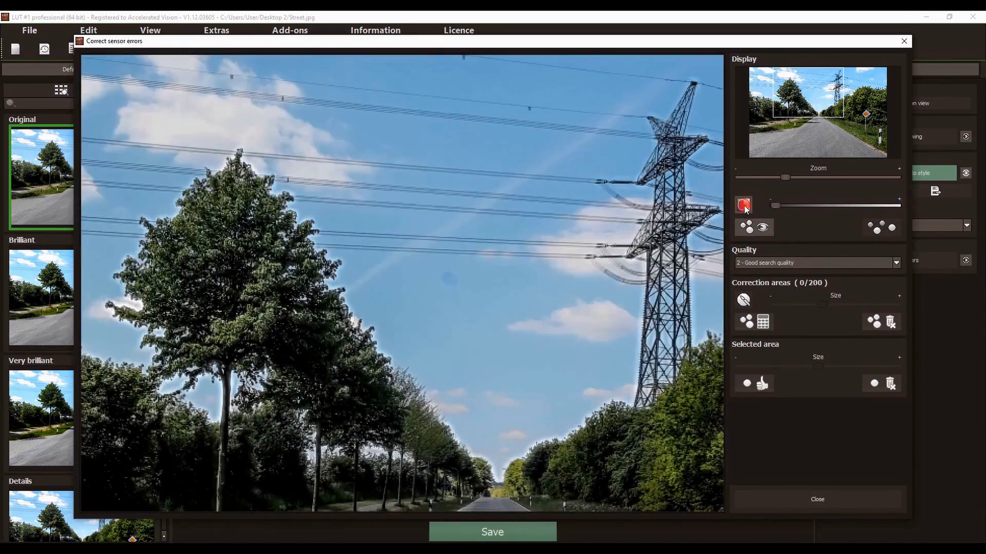
scroll(450, 277, "down", 2)
scroll(449, 277, "down", 1)
scroll(403, 259, "down", 1)
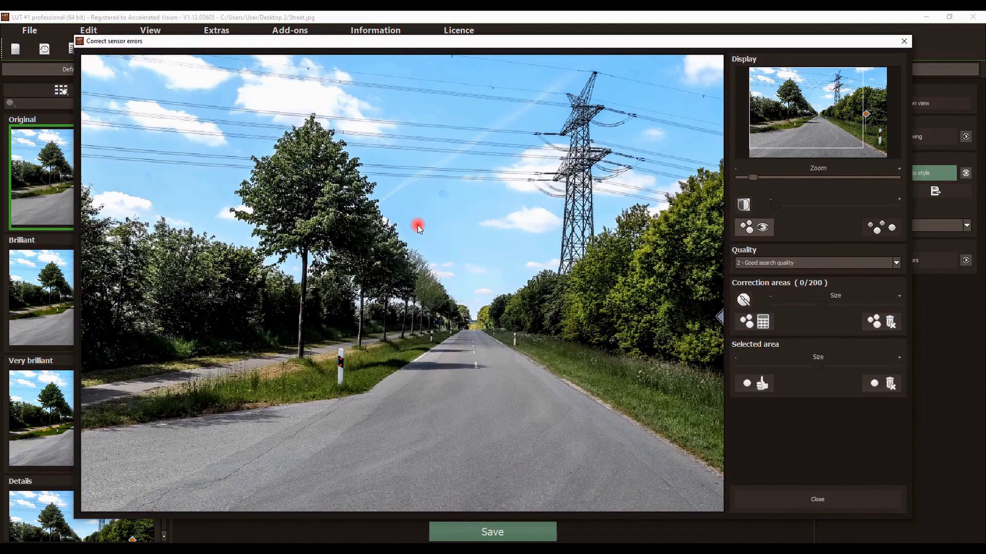
Place a correction area slightly smaller than the default over the dark sky spot between the large tree and the pylon
left_click(743, 300)
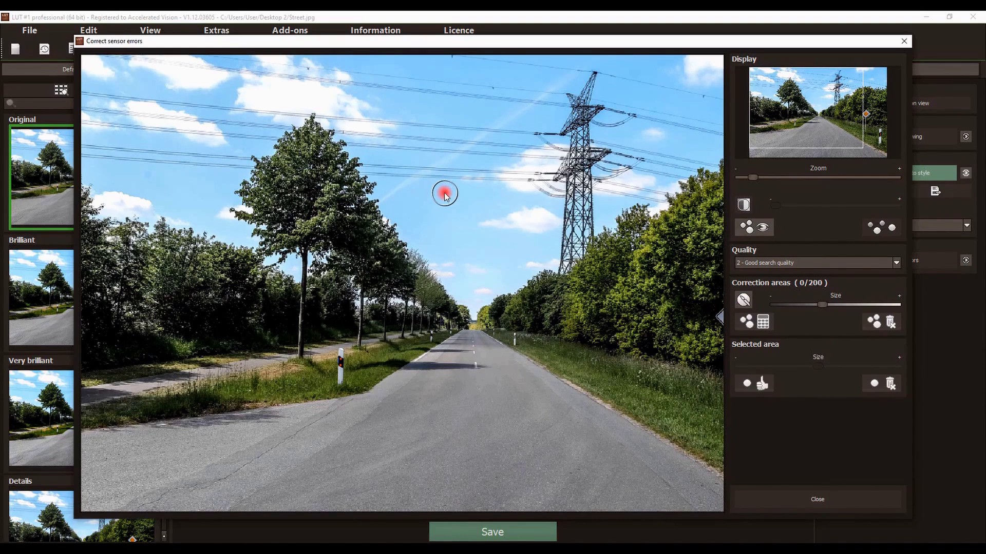
left_click_drag(821, 304, 873, 304)
scroll(442, 196, "down", 10)
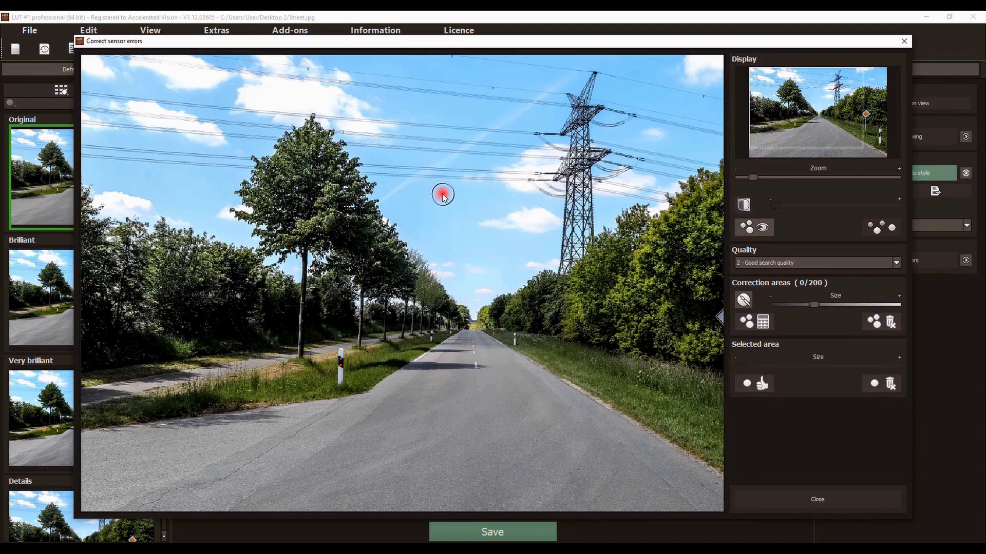
left_click(443, 195)
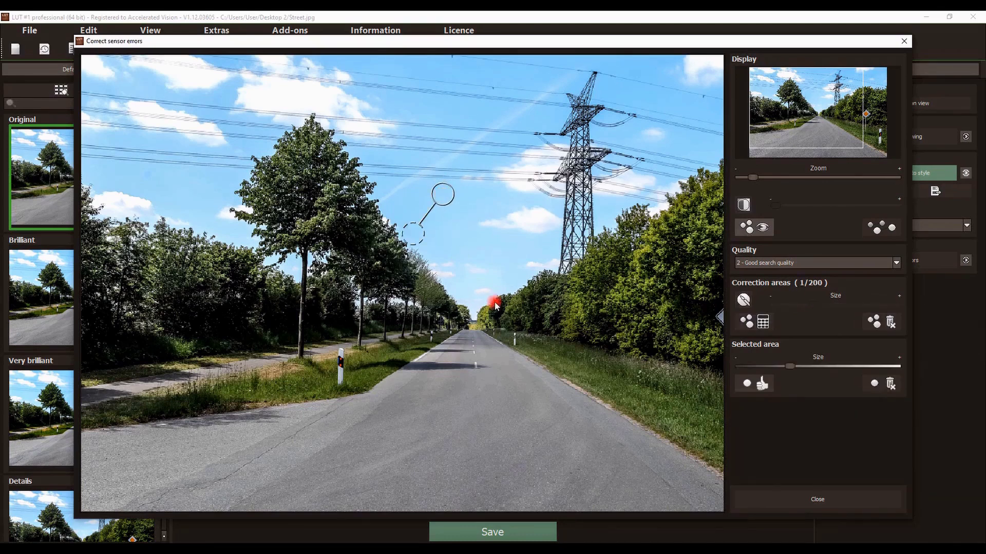
Select the placed correction area, hide the correction result and centre the circle over the dark sky spot
scroll(454, 210, "up", 5)
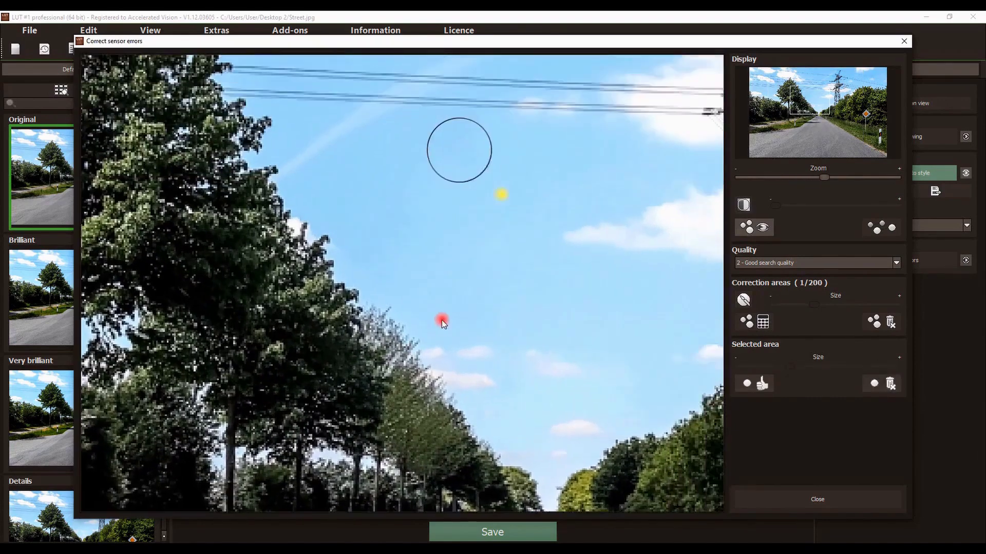
left_click(439, 182)
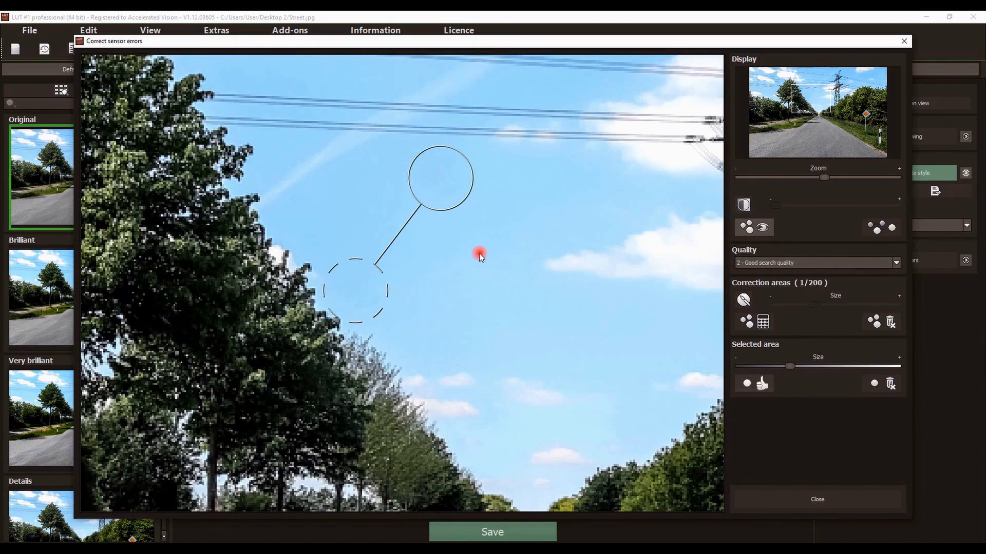
scroll(479, 253, "down", 1)
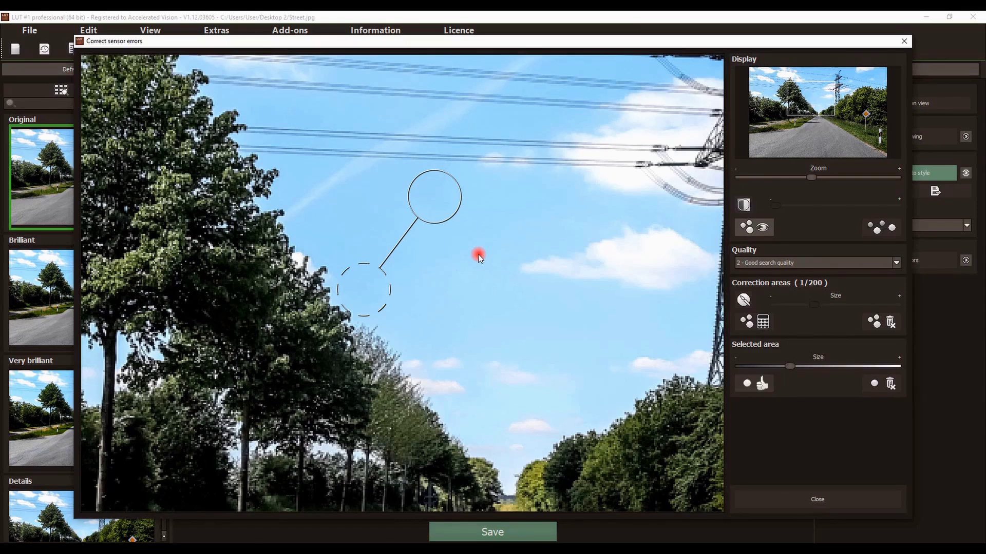
left_click(748, 226)
mouse_move(440, 209)
left_mouse_down()
mouse_move(441, 195)
mouse_move(437, 202)
left_mouse_up()
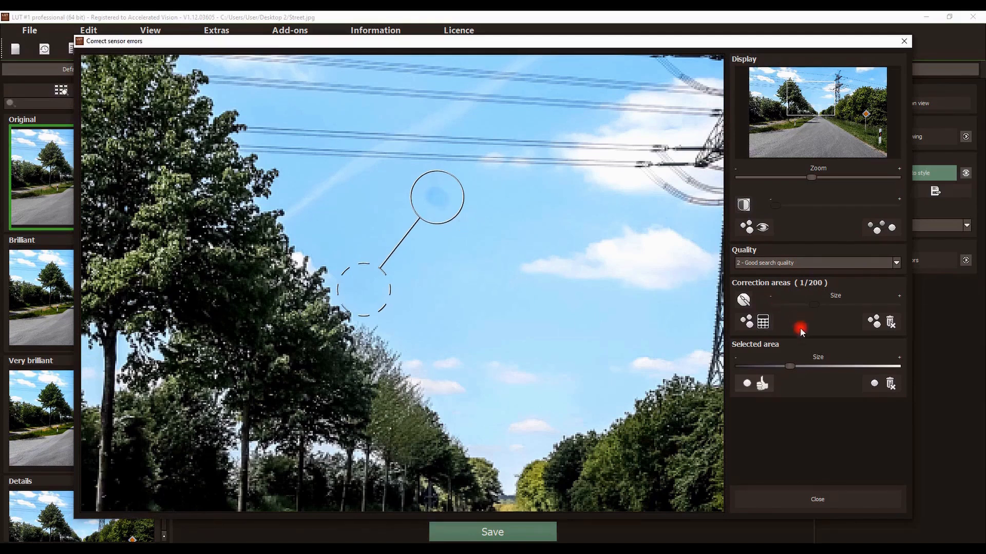
Resize the selected correction area to fit closely around the sky spot and show the correction result again
scroll(444, 212, "down", 2)
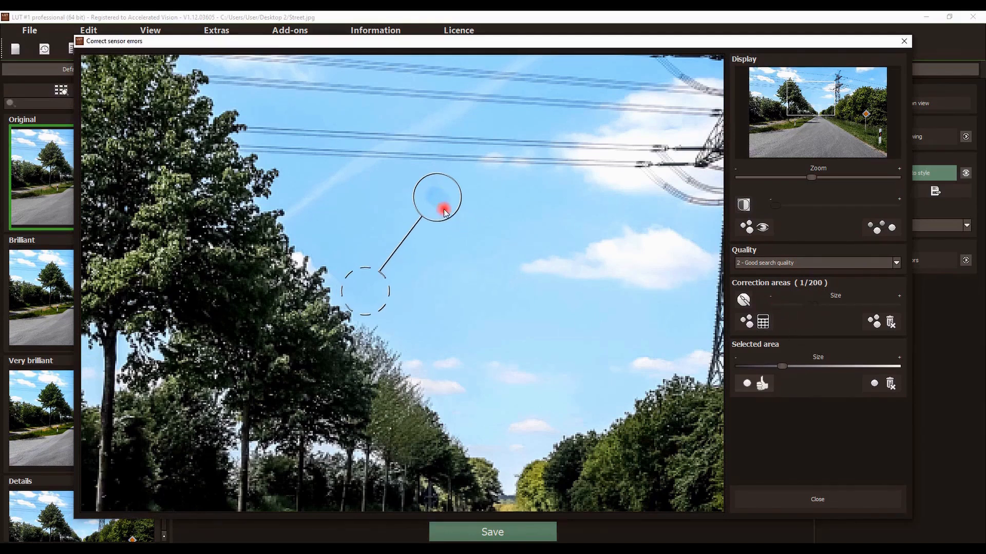
scroll(446, 211, "down", 1)
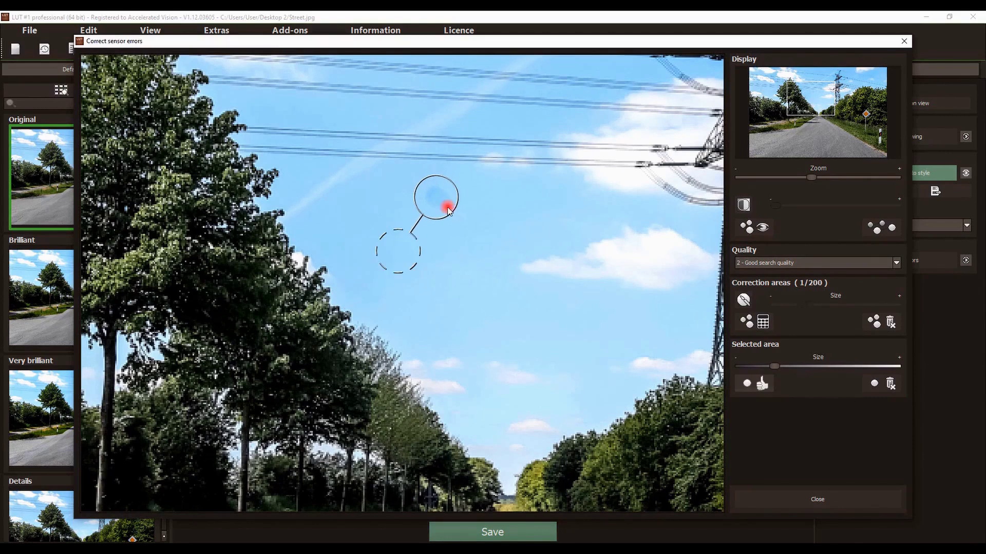
left_click_drag(440, 205, 440, 207)
scroll(450, 214, "down", 1)
scroll(448, 210, "down", 1)
scroll(443, 205, "down", 1)
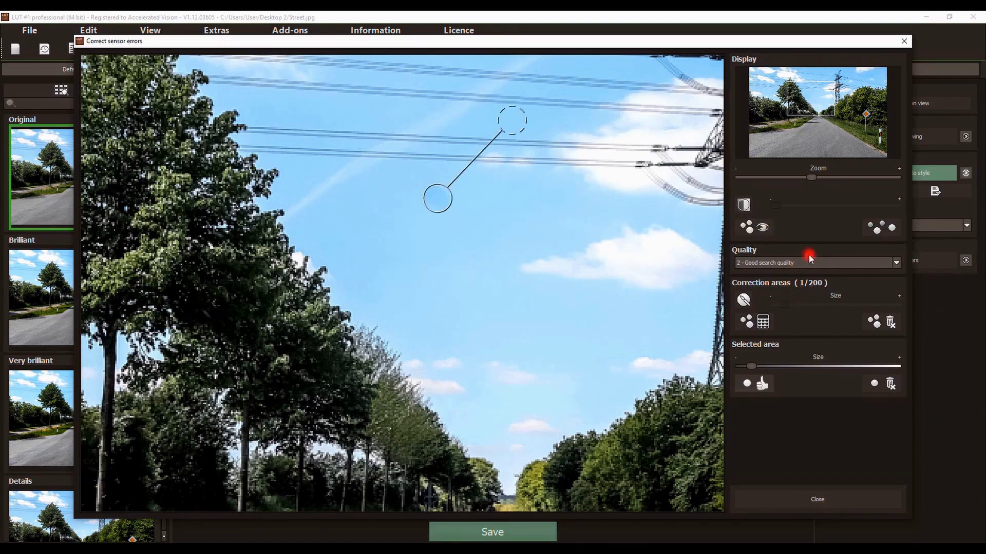
left_click(748, 228)
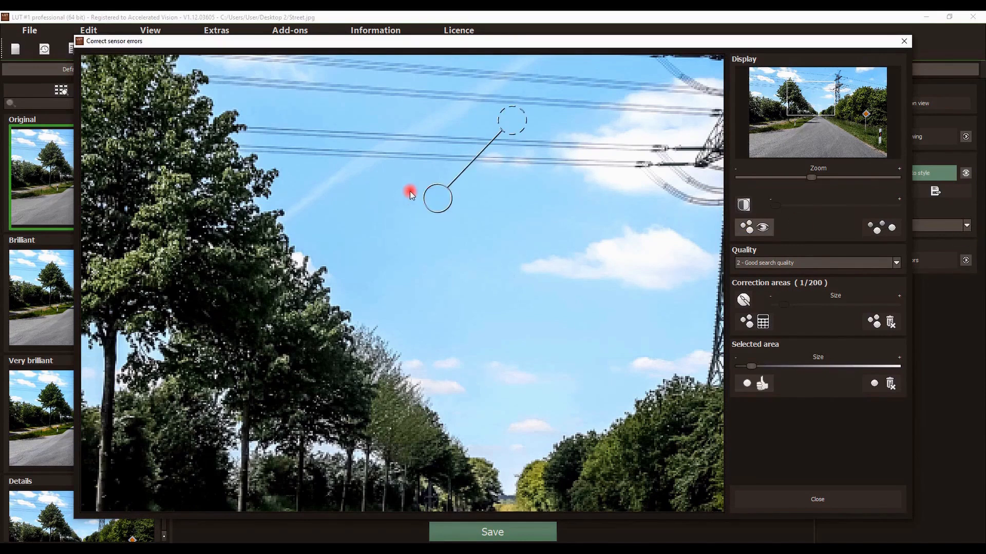
scroll(436, 198, "up", 3)
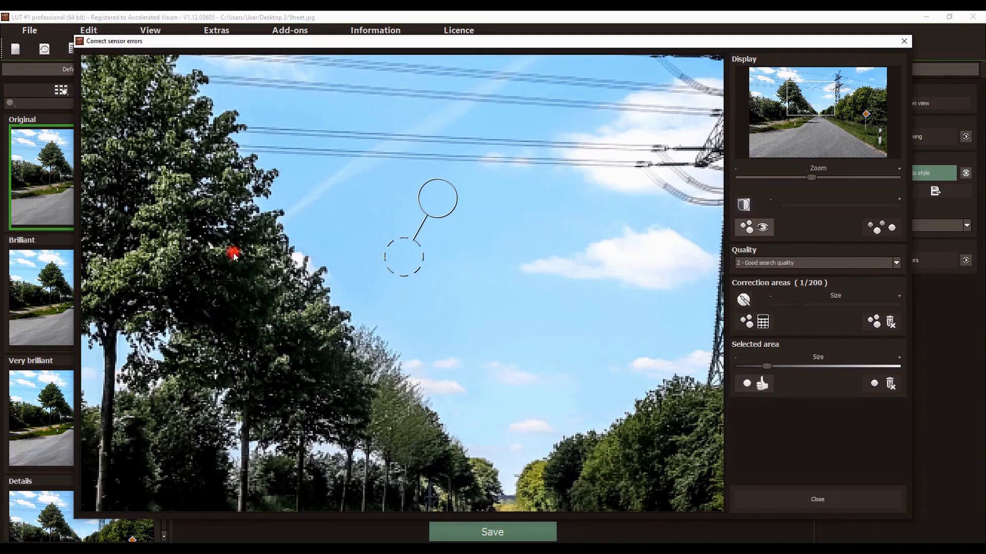
Add a second correction area over the faint spot in the sky on the far side of the large tree, and close the sensor error correction
left_click_drag(187, 231, 721, 275)
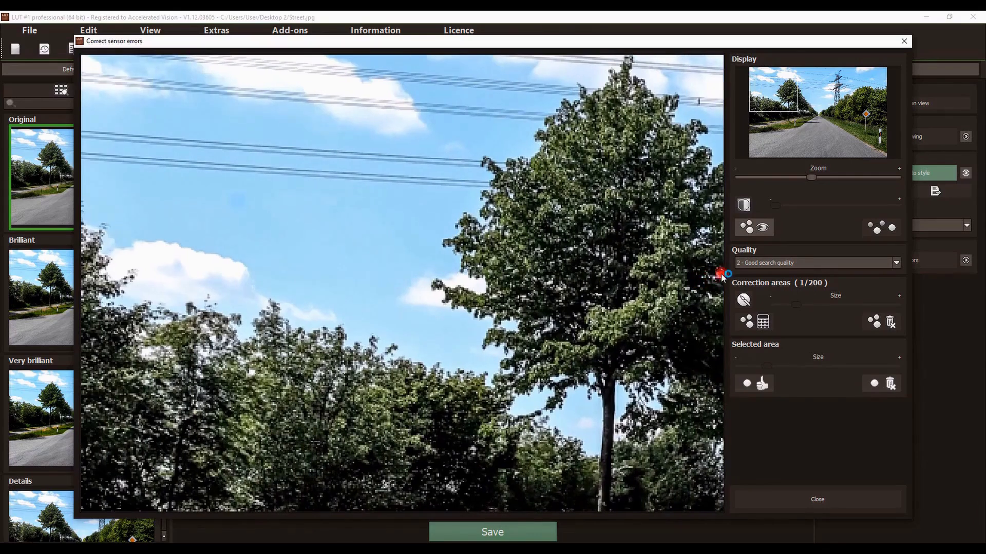
left_click(743, 300)
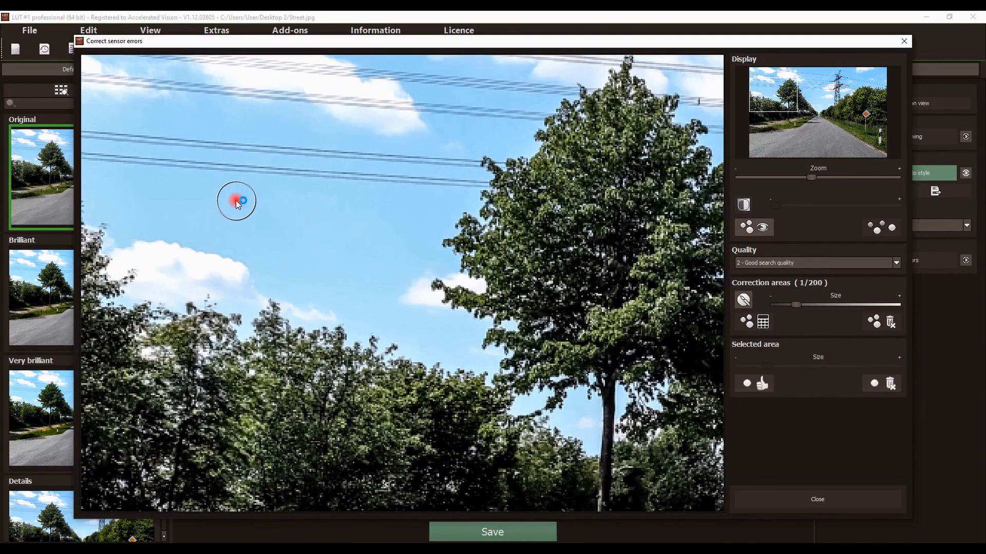
left_click(398, 263)
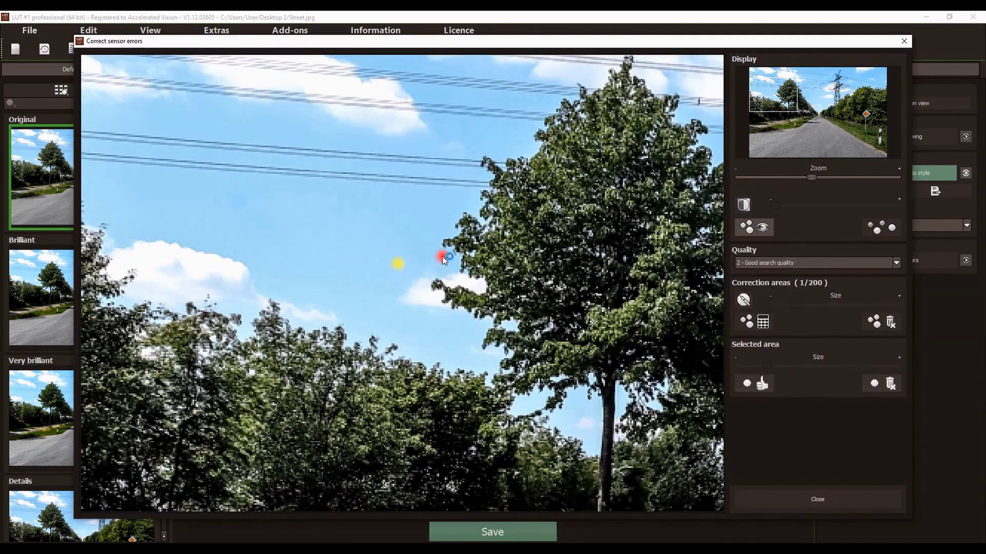
right_click(275, 217)
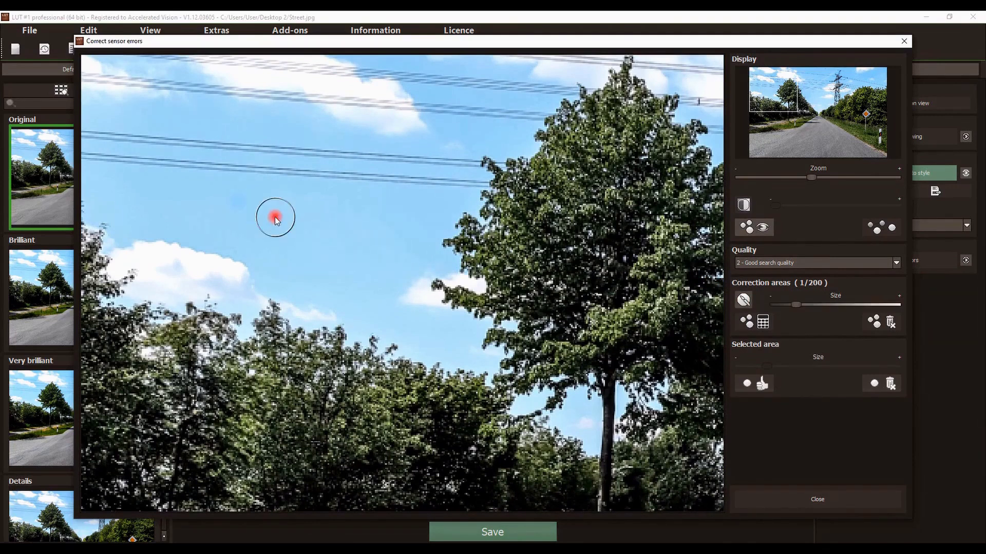
left_click(235, 202)
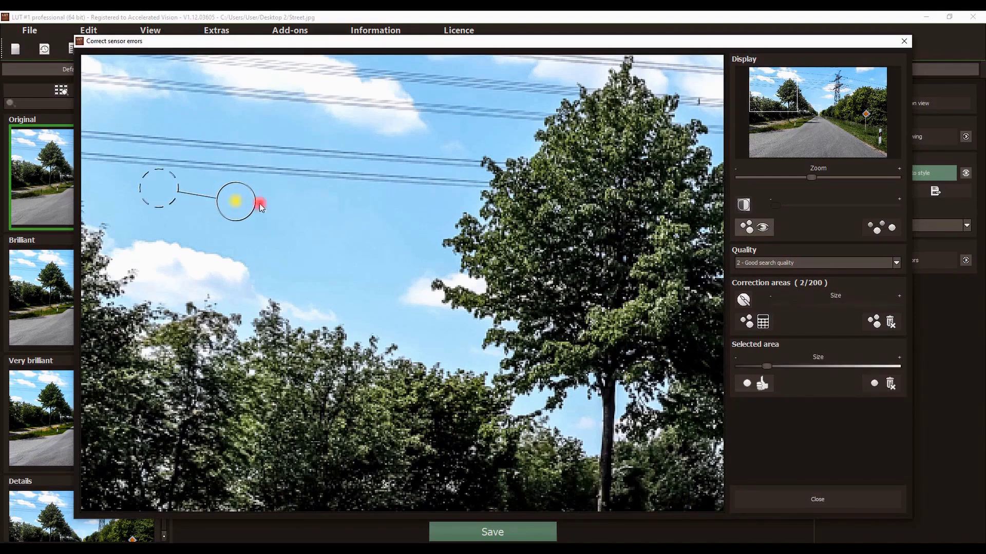
scroll(466, 340, "down", 4)
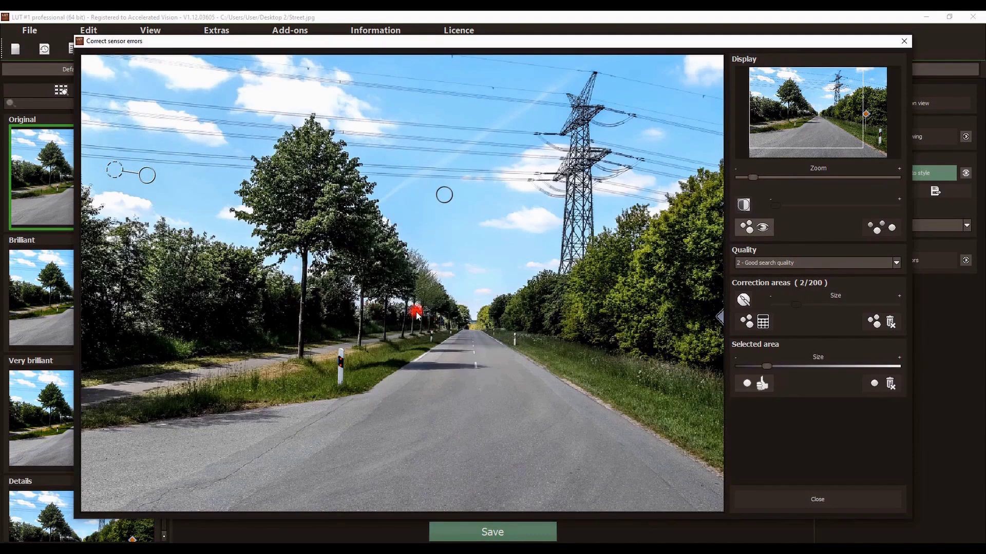
left_click(810, 498)
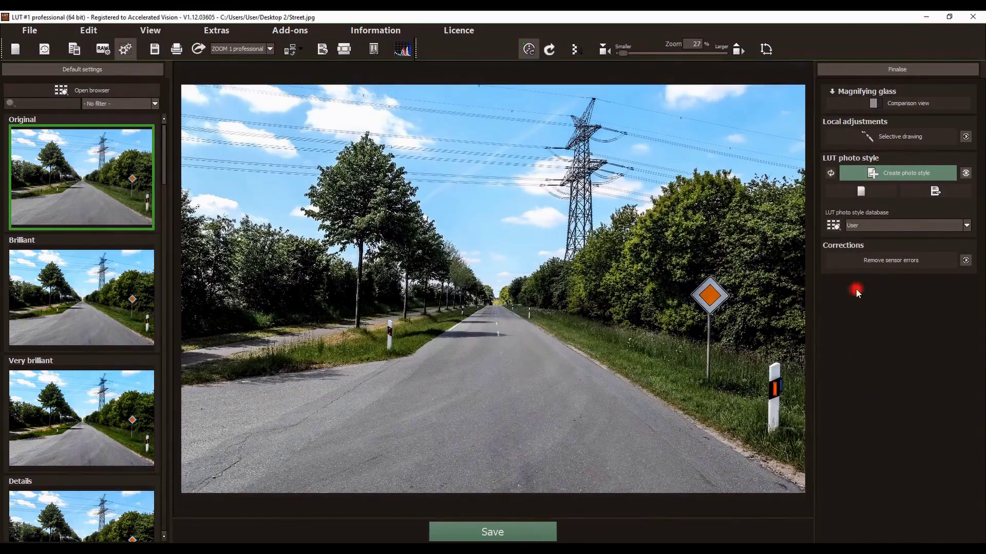
Create a LUT photo style for the street photo from the picture of the tree in the yellow field
left_click(884, 175)
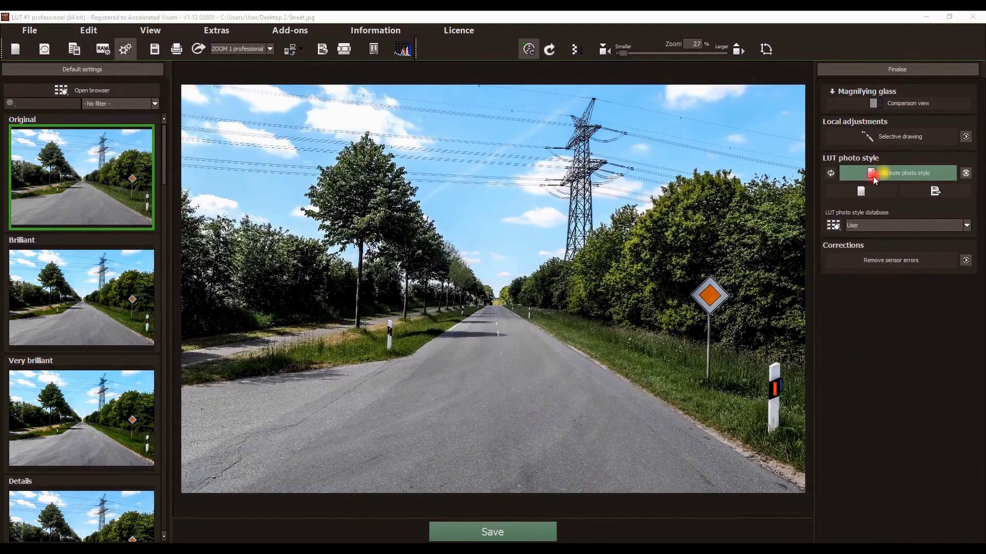
double_click(136, 117)
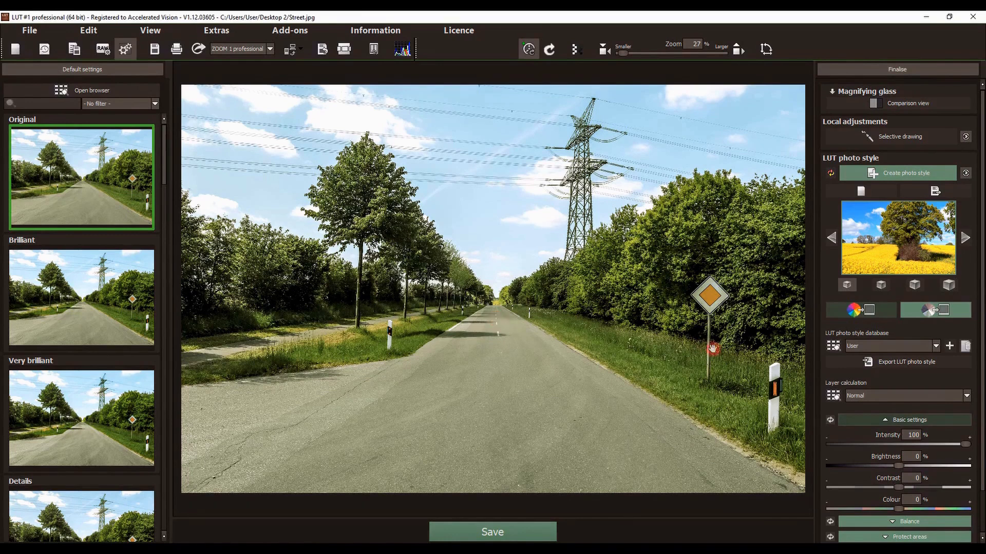
Reopen the sensor error correction, display the source areas of all correction circles, recalculate all correction areas and close the correction
left_click_drag(981, 249, 983, 289)
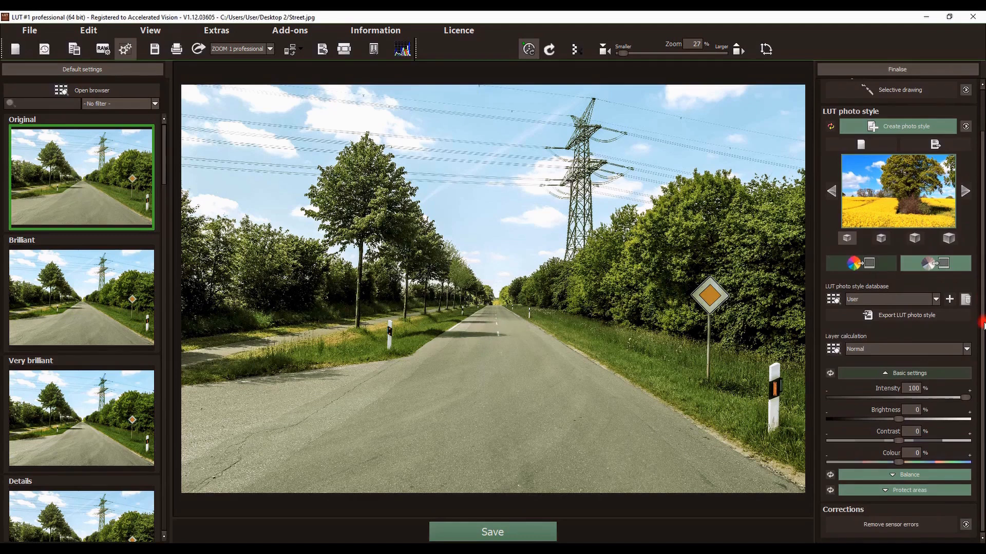
left_click(860, 525)
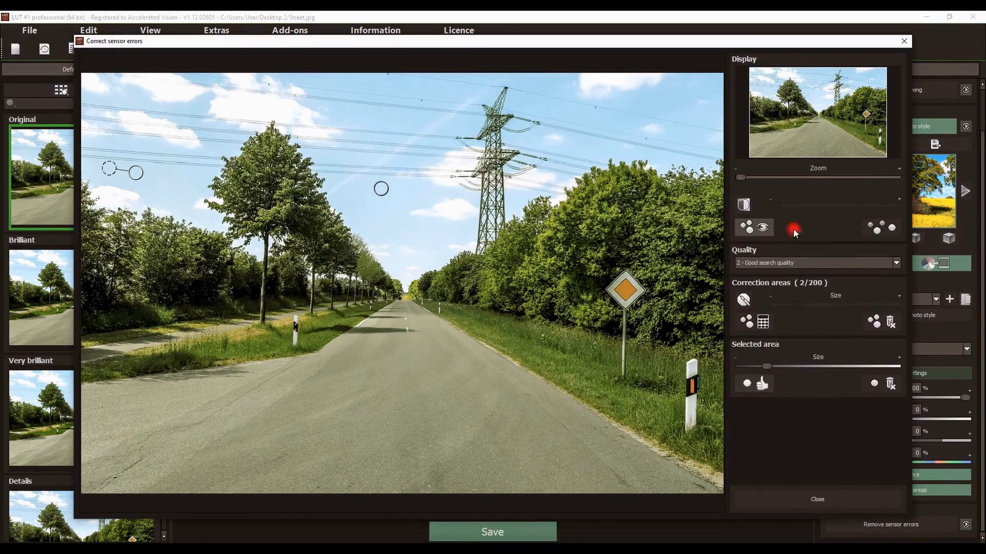
left_click(876, 227)
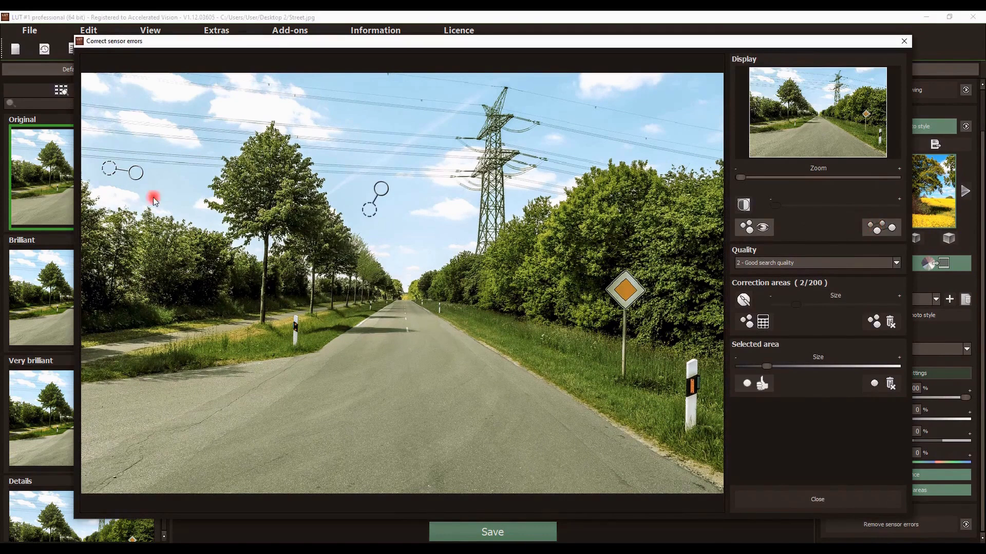
left_click(747, 322)
left_click(797, 507)
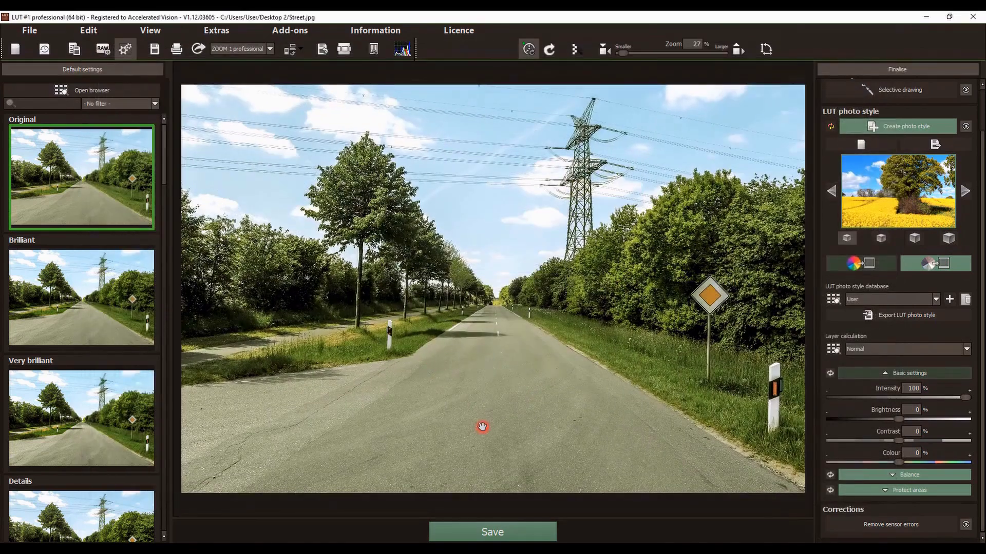